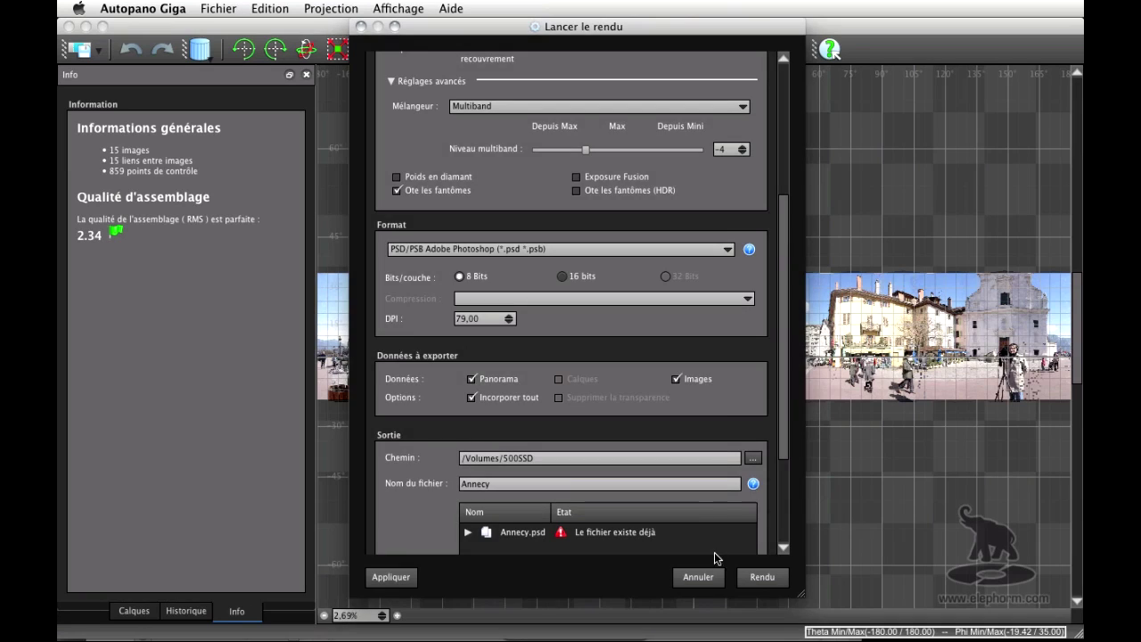
Step: Cancel the render settings and close the Annecy panorama editor
{"action": "left_click", "coordinate": [704, 576]}
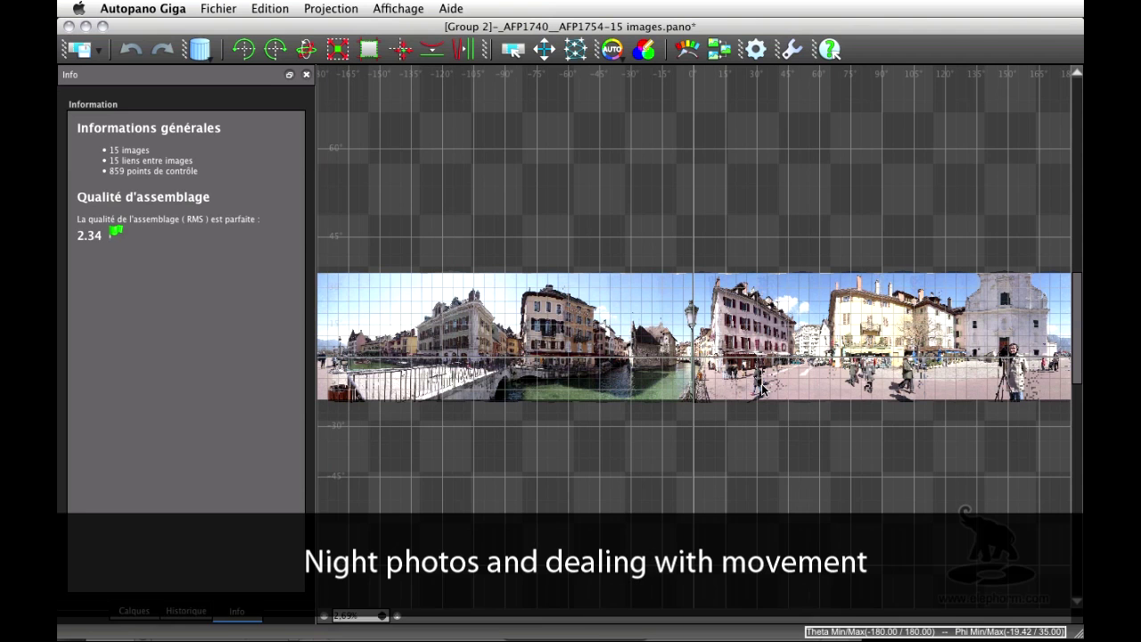
{"action": "left_click", "coordinate": [68, 26]}
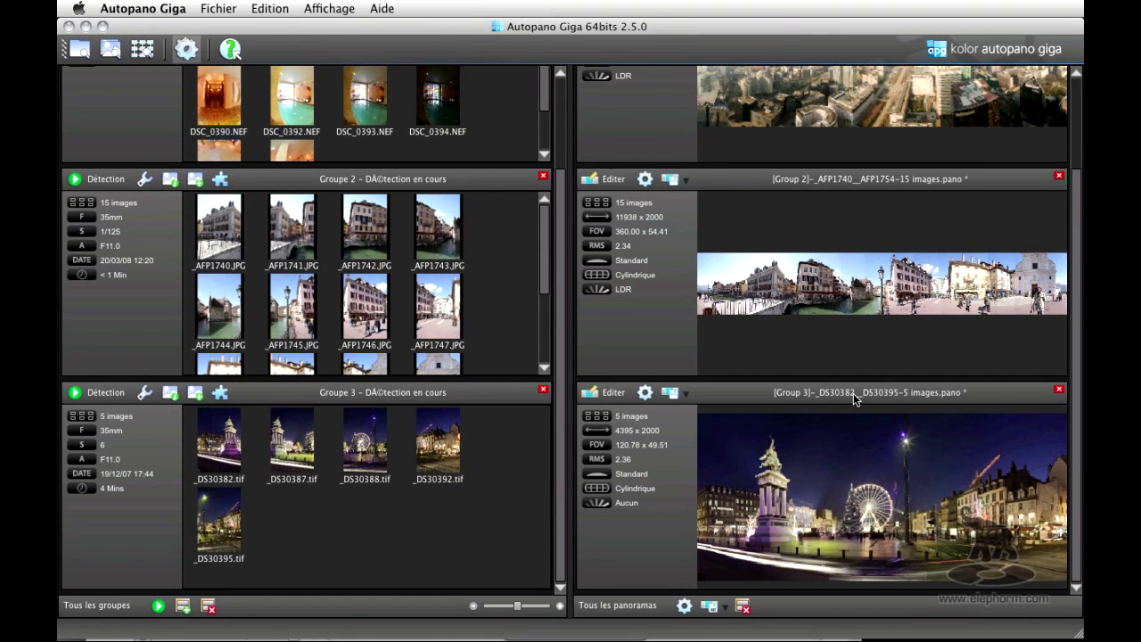
Step: Open the five-image Group 3 night panorama for editing from the Panoramas list
{"action": "left_click", "coordinate": [611, 393]}
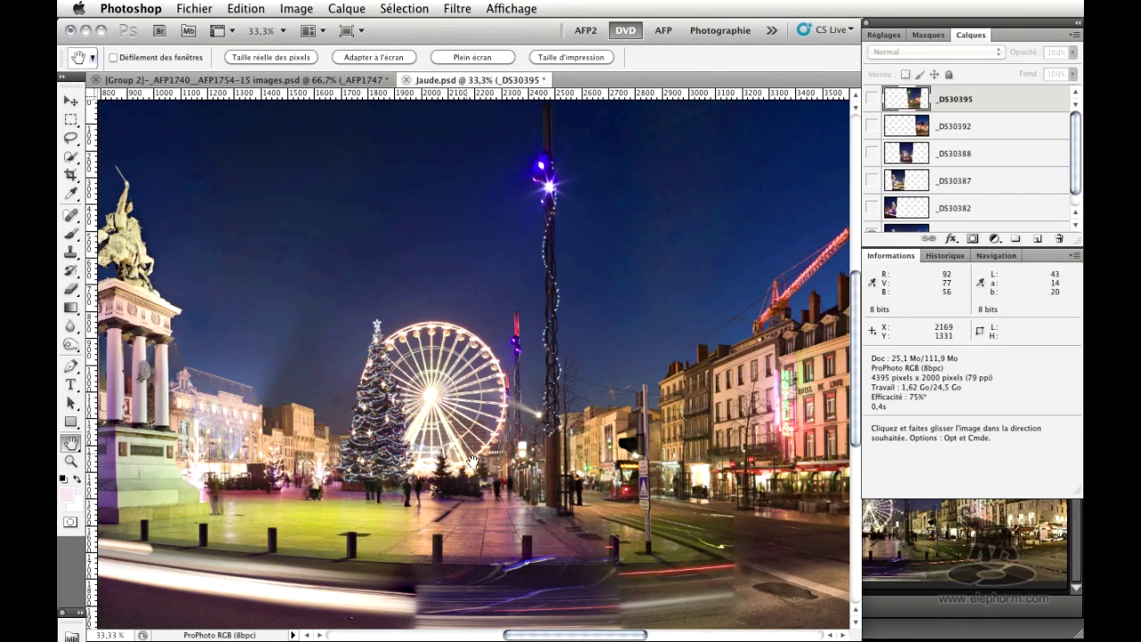
{"action": "left_click_drag", "start_coordinate": [481, 475], "coordinate": [605, 482]}
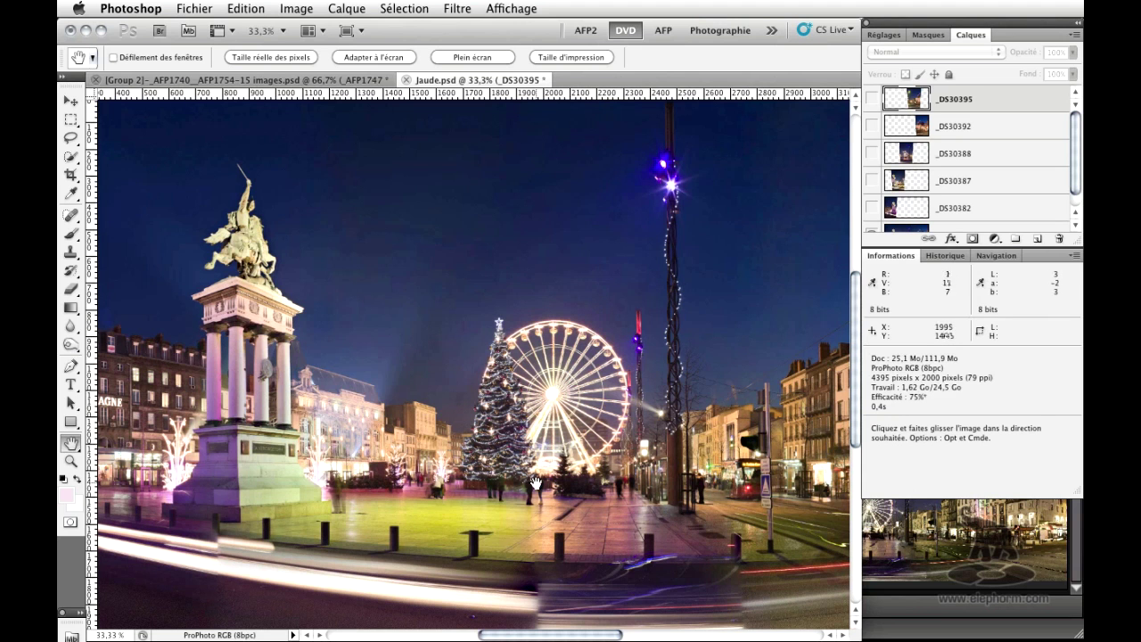
{"action": "left_click_drag", "start_coordinate": [611, 517], "coordinate": [453, 431]}
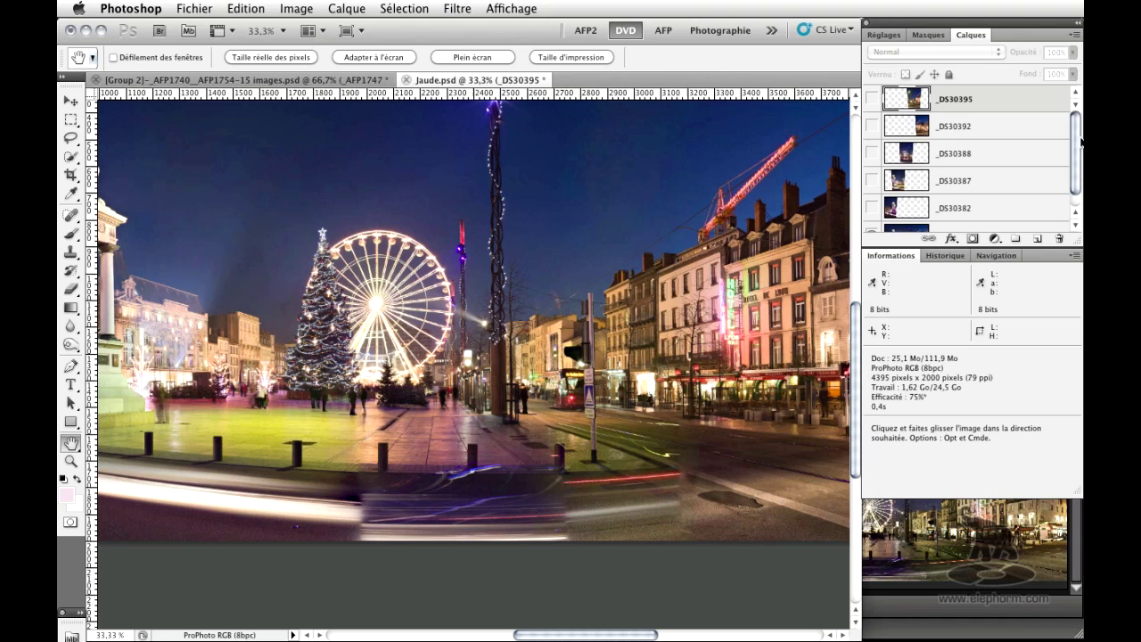
{"action": "scroll", "coordinate": [1077, 156], "scroll_direction": "down", "scroll_amount": 1}
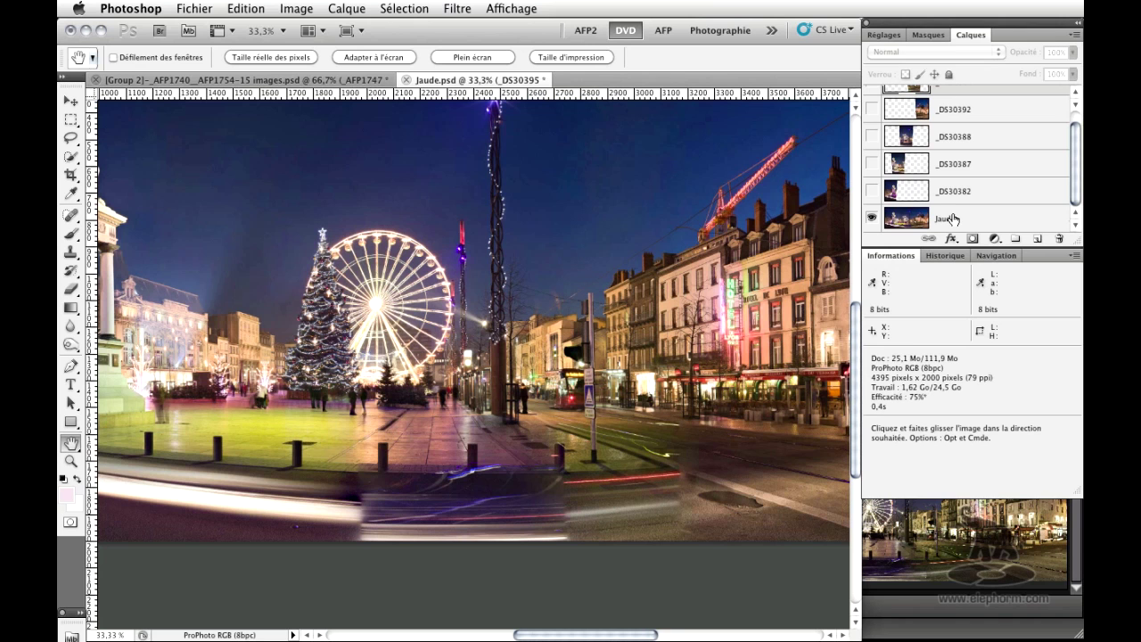
{"action": "scroll", "coordinate": [1079, 160], "scroll_direction": "up", "scroll_amount": 1}
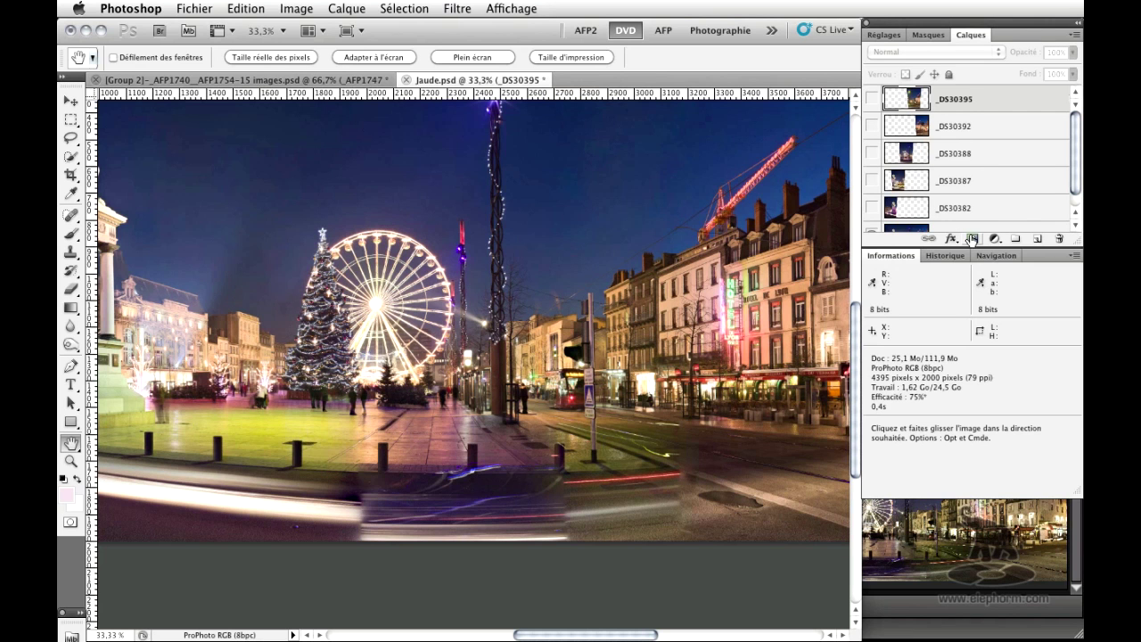
{"action": "left_click_drag", "start_coordinate": [664, 386], "coordinate": [501, 381]}
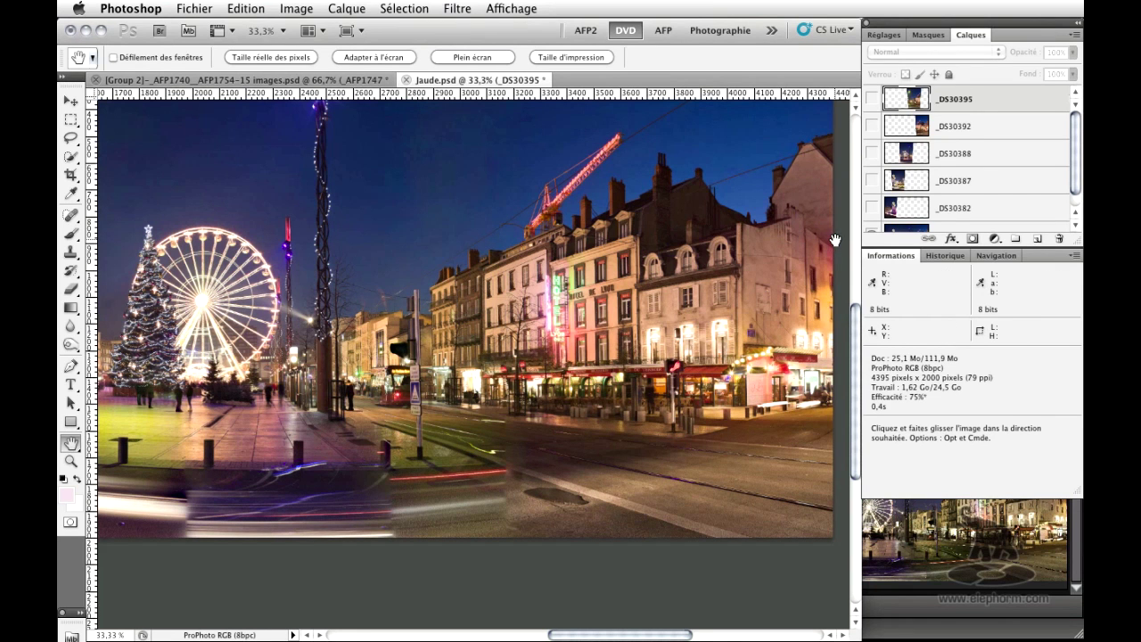
Step: Make _DS30395 visible and give it a black hide-all layer mask
{"action": "left_click", "coordinate": [871, 99]}
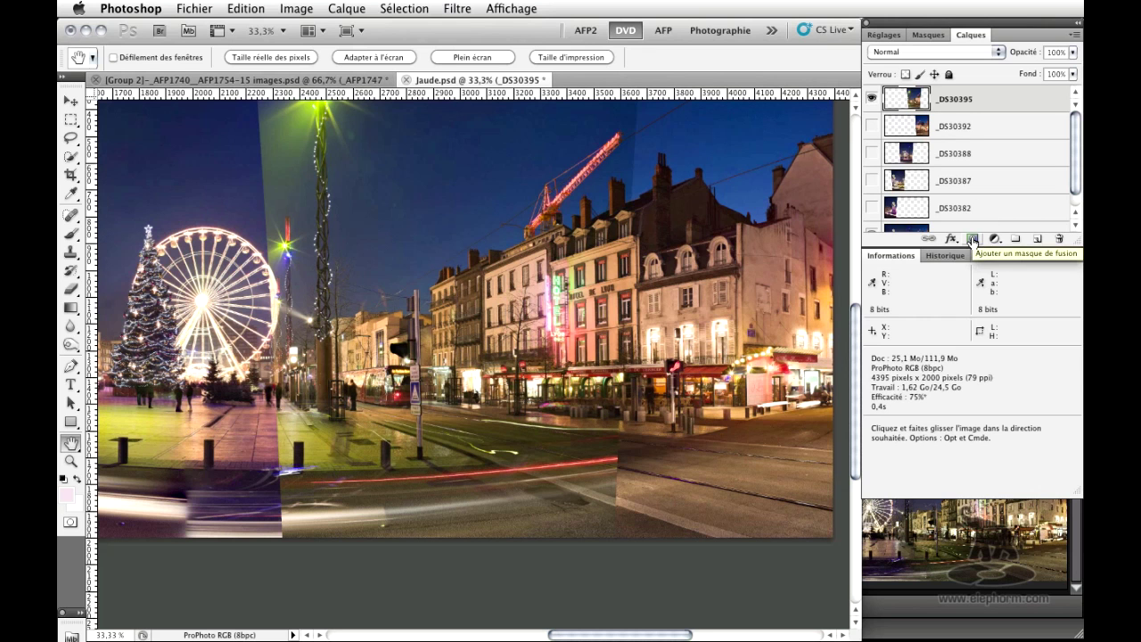
{"action": "left_click", "coordinate": [971, 240], "text": "alt"}
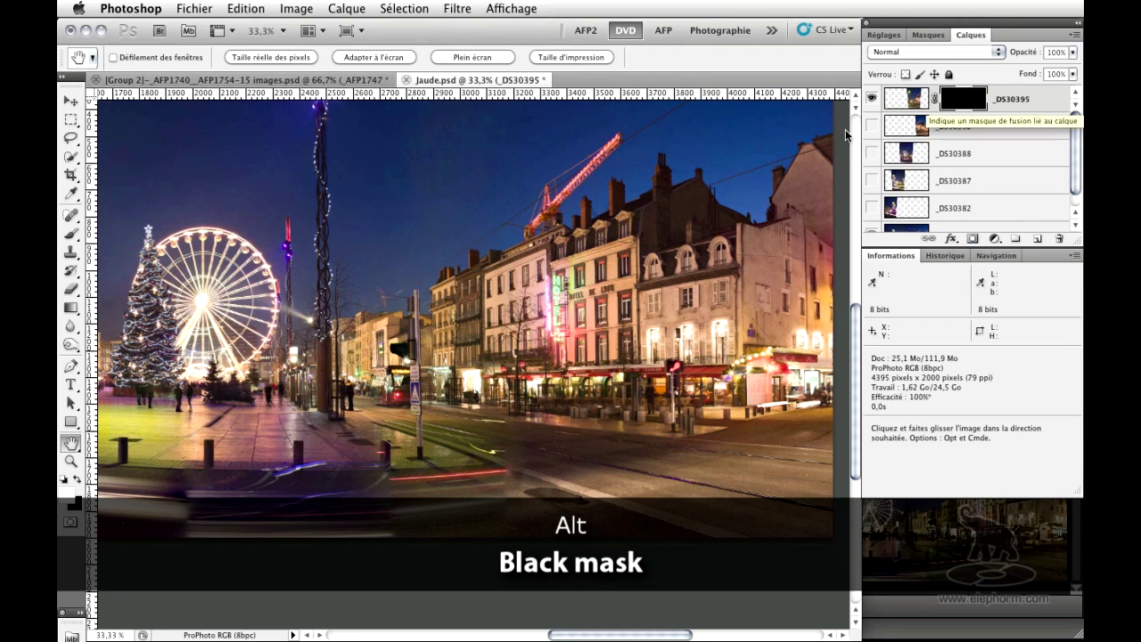
Step: Use a soft brush, about 104 px at 0% hardness, to reveal the red light trail over the seam
{"action": "left_click", "coordinate": [71, 234]}
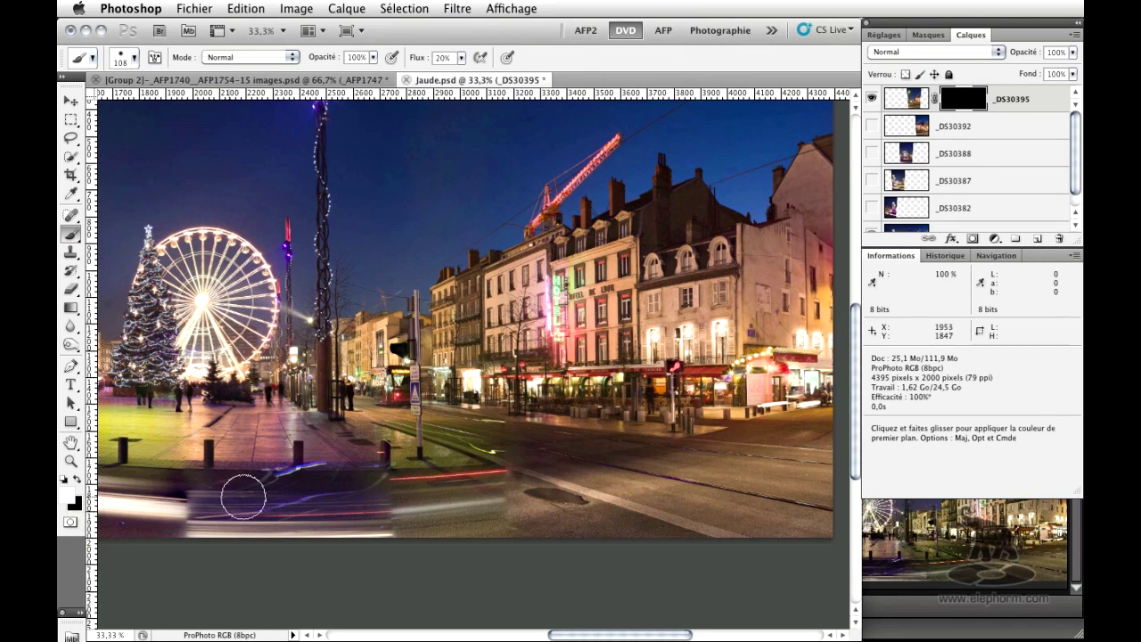
{"action": "right_click", "coordinate": [523, 482]}
{"action": "mouse_move", "coordinate": [620, 464]}
{"action": "left_mouse_down"}
{"action": "mouse_move", "coordinate": [608, 465]}
{"action": "mouse_move", "coordinate": [621, 464]}
{"action": "left_mouse_up"}
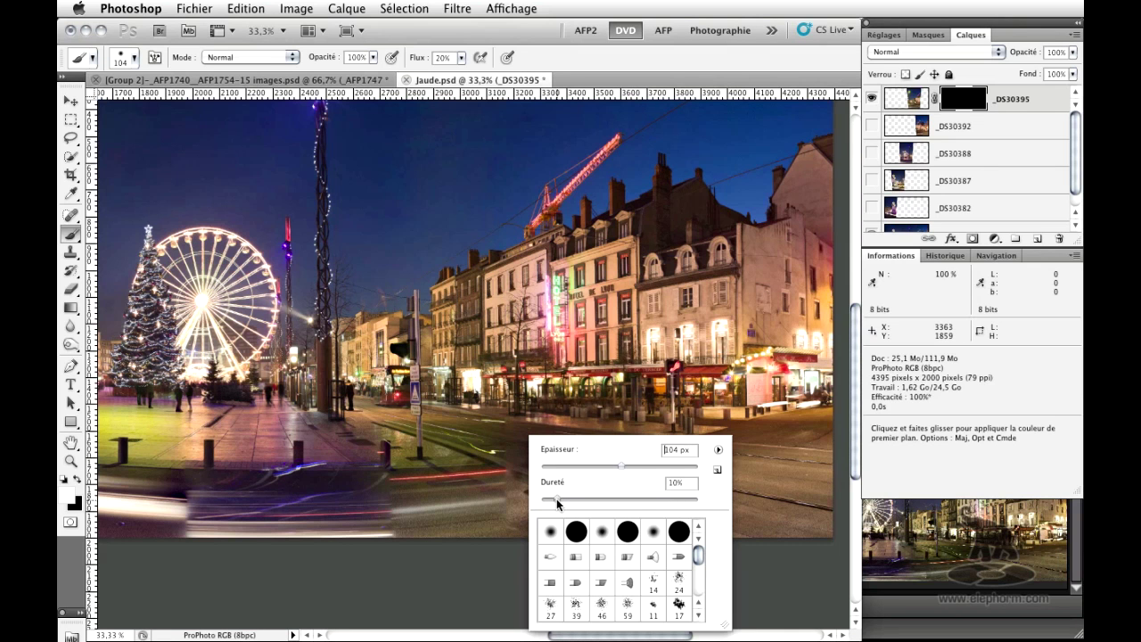
{"action": "left_click_drag", "start_coordinate": [556, 504], "coordinate": [540, 502]}
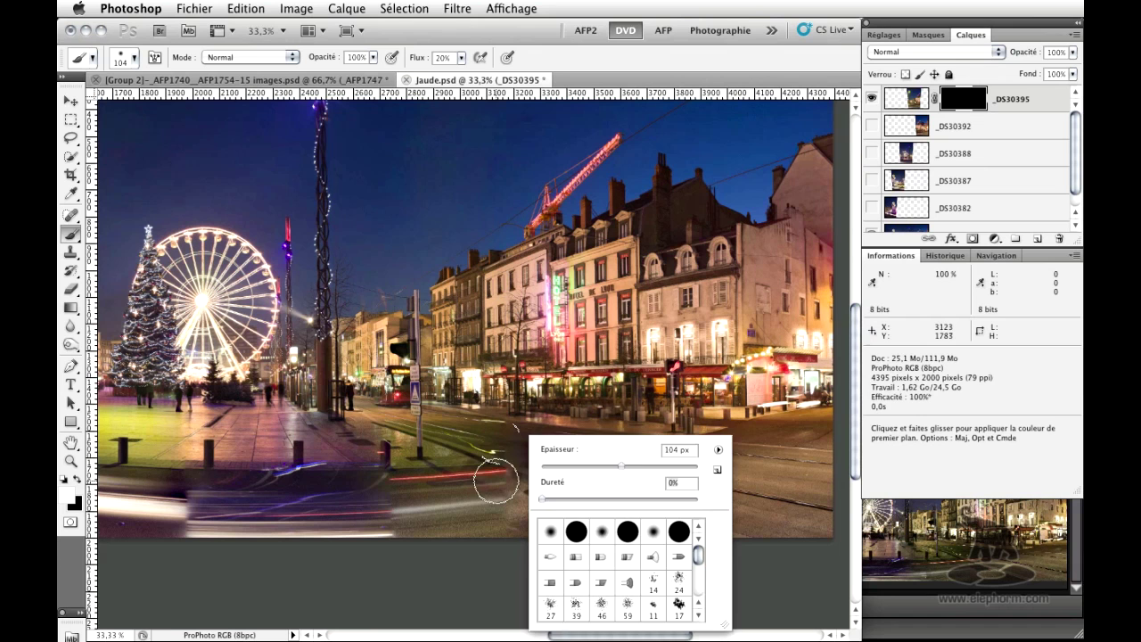
{"action": "left_click", "coordinate": [498, 475]}
{"action": "mouse_move", "coordinate": [497, 475]}
{"action": "left_mouse_down"}
{"action": "mouse_move", "coordinate": [523, 471]}
{"action": "mouse_move", "coordinate": [496, 471]}
{"action": "mouse_move", "coordinate": [523, 473]}
{"action": "mouse_move", "coordinate": [479, 499]}
{"action": "mouse_move", "coordinate": [511, 492]}
{"action": "mouse_move", "coordinate": [489, 507]}
{"action": "mouse_move", "coordinate": [525, 502]}
{"action": "mouse_move", "coordinate": [525, 487]}
{"action": "left_mouse_up"}
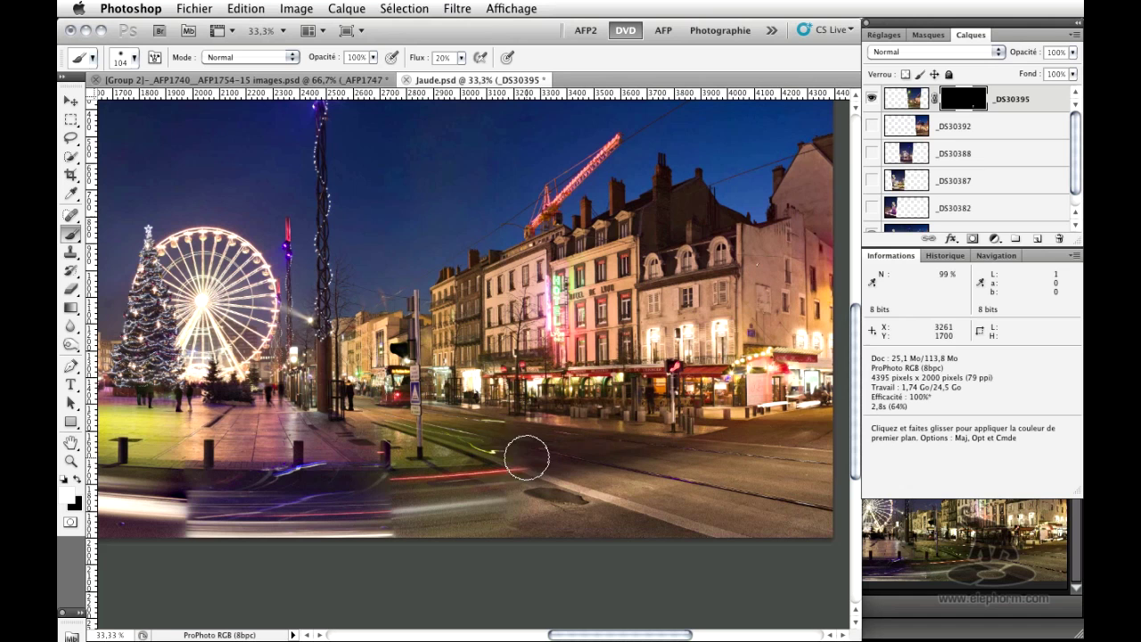
Step: Paint more of the _DS30395 mask along the road, then pan toward the left and top
{"action": "mouse_move", "coordinate": [489, 452]}
{"action": "left_mouse_down"}
{"action": "mouse_move", "coordinate": [513, 474]}
{"action": "mouse_move", "coordinate": [542, 476]}
{"action": "mouse_move", "coordinate": [503, 494]}
{"action": "mouse_move", "coordinate": [540, 487]}
{"action": "mouse_move", "coordinate": [497, 506]}
{"action": "mouse_move", "coordinate": [527, 507]}
{"action": "mouse_move", "coordinate": [491, 523]}
{"action": "mouse_move", "coordinate": [524, 526]}
{"action": "mouse_move", "coordinate": [624, 495]}
{"action": "mouse_move", "coordinate": [558, 485]}
{"action": "mouse_move", "coordinate": [563, 460]}
{"action": "mouse_move", "coordinate": [508, 483]}
{"action": "mouse_move", "coordinate": [410, 485]}
{"action": "left_mouse_up"}
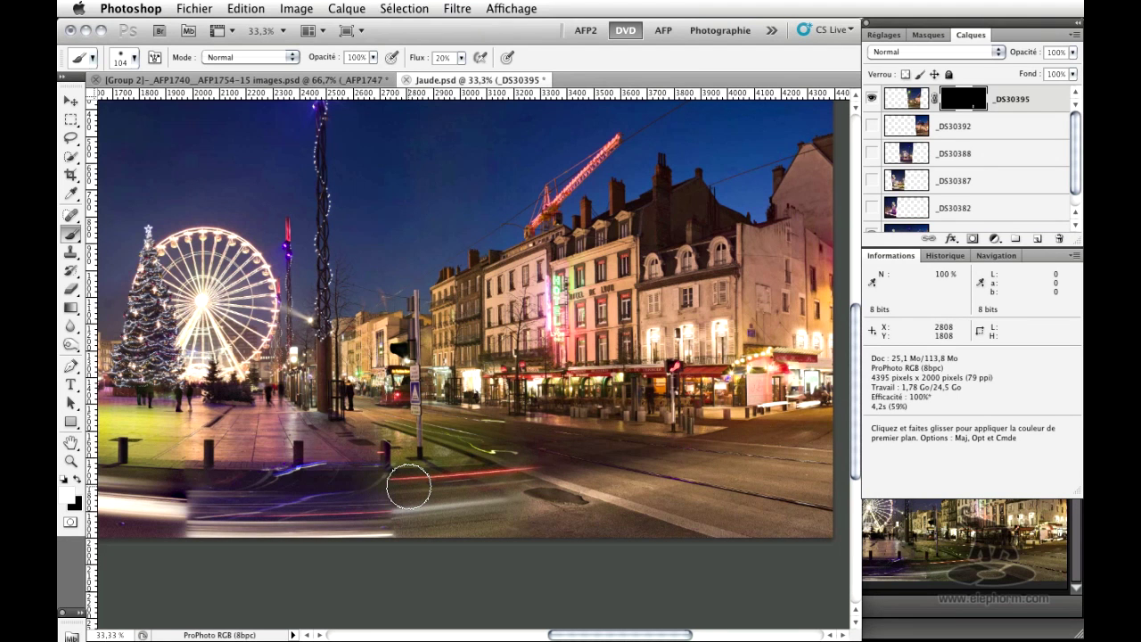
{"action": "mouse_move", "coordinate": [408, 487]}
{"action": "left_mouse_down"}
{"action": "mouse_move", "coordinate": [407, 476]}
{"action": "mouse_move", "coordinate": [357, 470]}
{"action": "mouse_move", "coordinate": [364, 466]}
{"action": "mouse_move", "coordinate": [419, 502]}
{"action": "mouse_move", "coordinate": [379, 492]}
{"action": "mouse_move", "coordinate": [410, 505]}
{"action": "mouse_move", "coordinate": [374, 502]}
{"action": "mouse_move", "coordinate": [433, 484]}
{"action": "mouse_move", "coordinate": [357, 460]}
{"action": "mouse_move", "coordinate": [584, 461]}
{"action": "mouse_move", "coordinate": [349, 520]}
{"action": "left_mouse_up"}
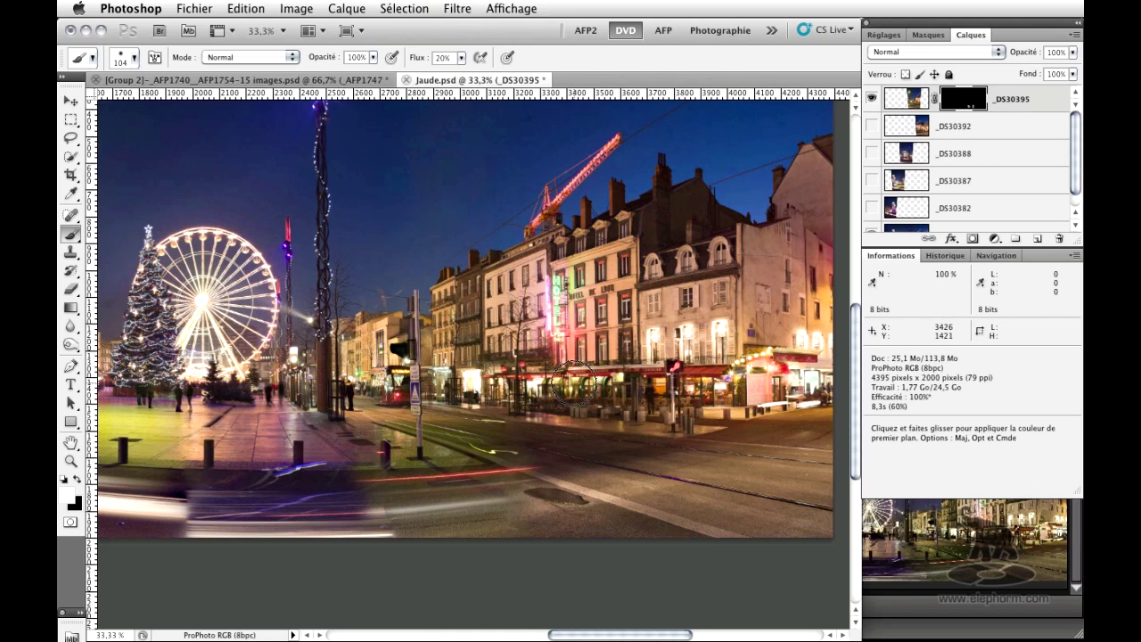
{"action": "key", "text": "space"}
{"action": "left_click_drag", "start_coordinate": [538, 263], "coordinate": [554, 329]}
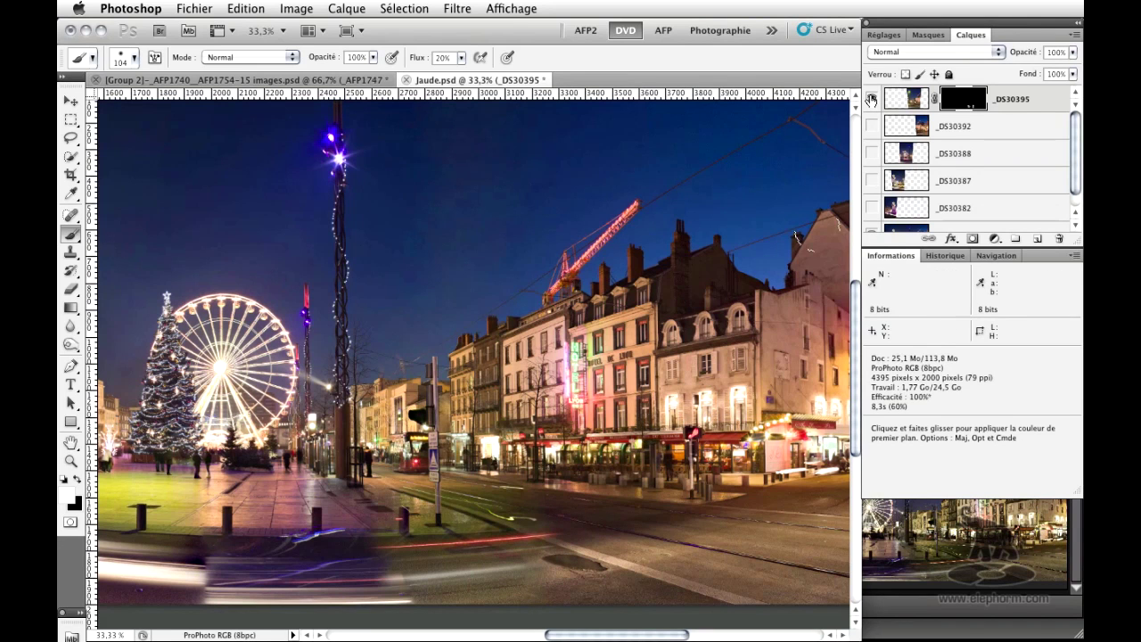
{"action": "left_click", "coordinate": [871, 99]}
{"action": "left_click", "coordinate": [871, 99]}
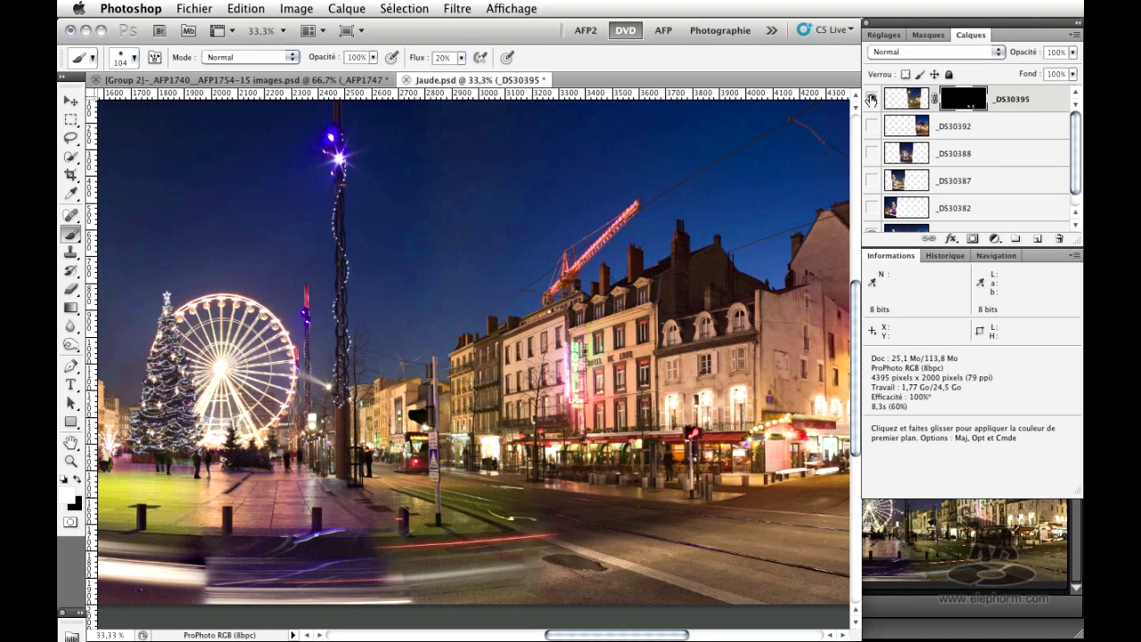
{"action": "left_click", "coordinate": [871, 99]}
{"action": "left_click", "coordinate": [871, 99]}
{"action": "key", "text": "space"}
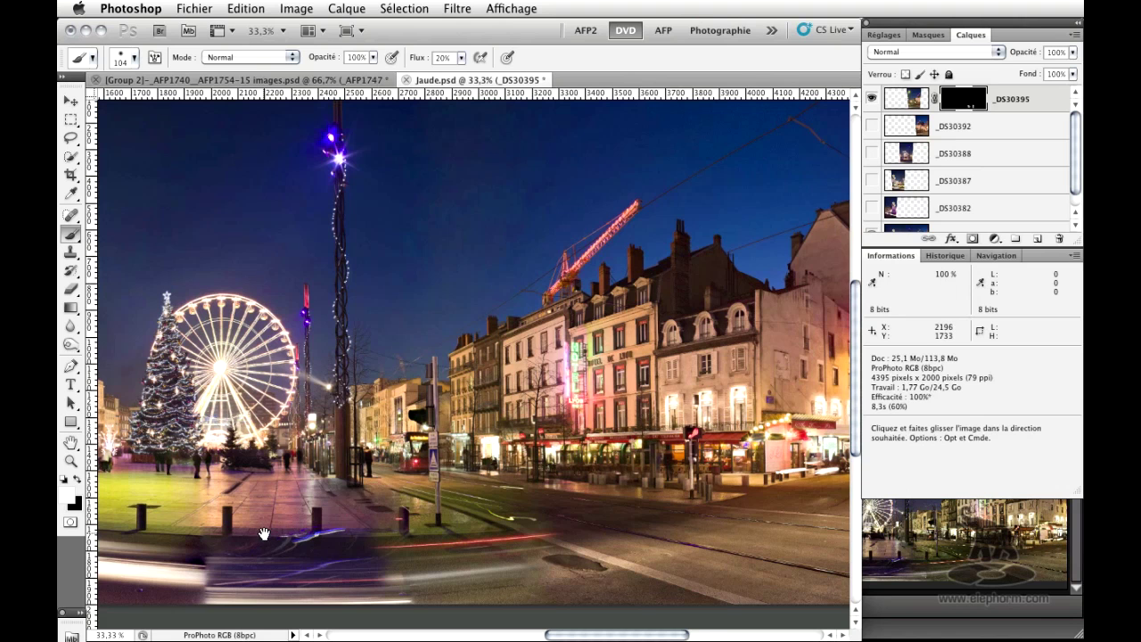
{"action": "left_click_drag", "start_coordinate": [264, 533], "coordinate": [625, 371]}
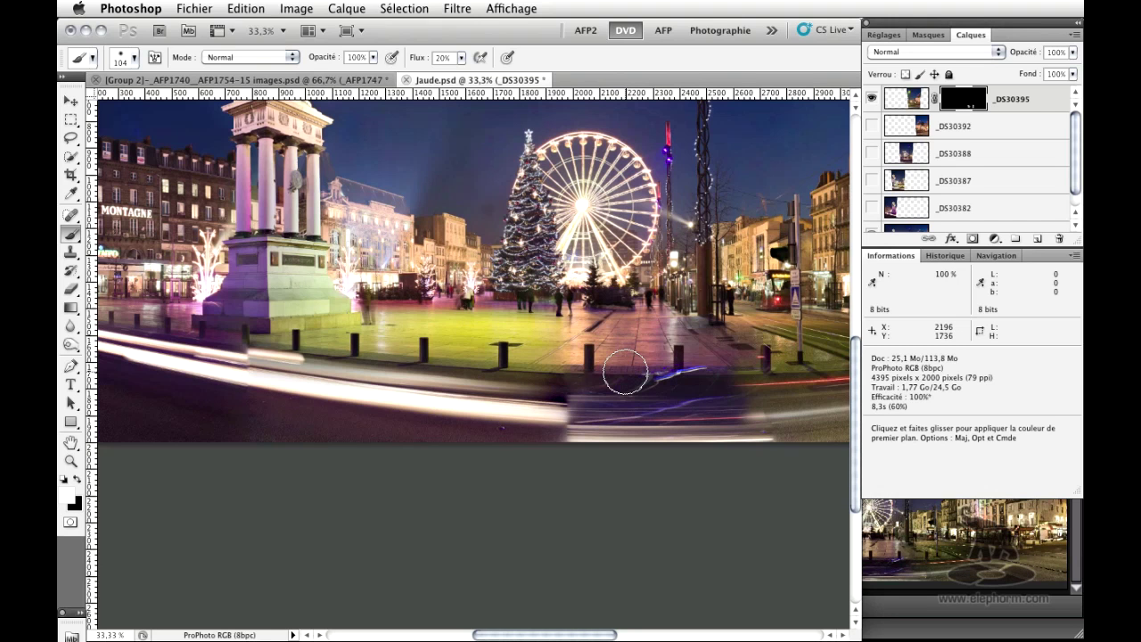
Step: Show and select _DS30388, add a black mask, and paint its light trail back across the road
{"action": "left_click", "coordinate": [872, 156]}
{"action": "left_click", "coordinate": [872, 156]}
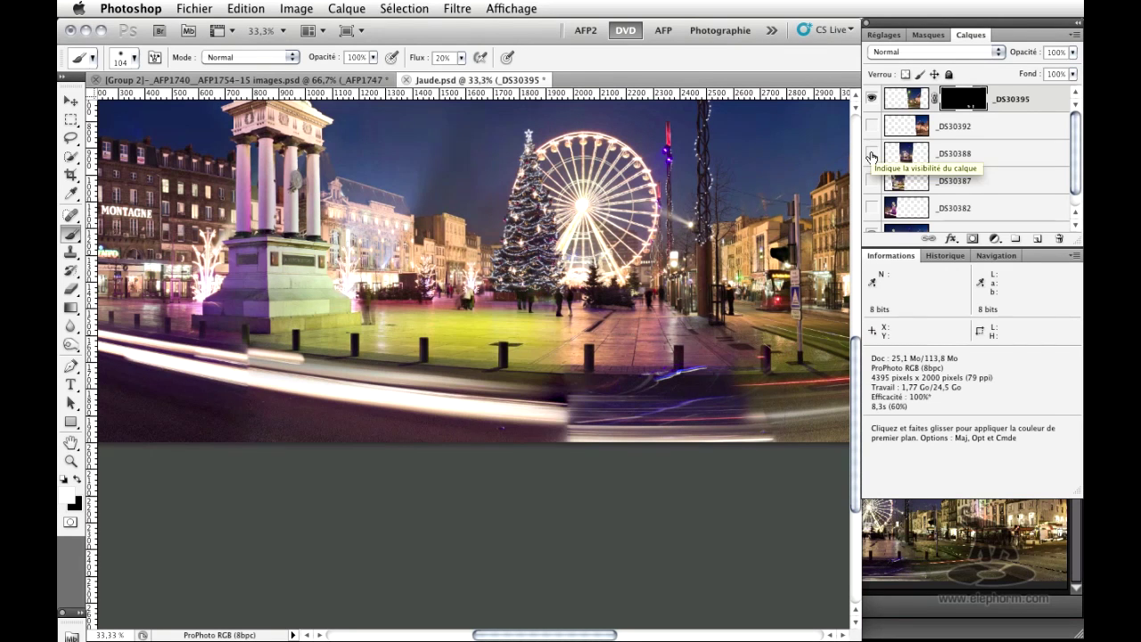
{"action": "left_click", "coordinate": [872, 156]}
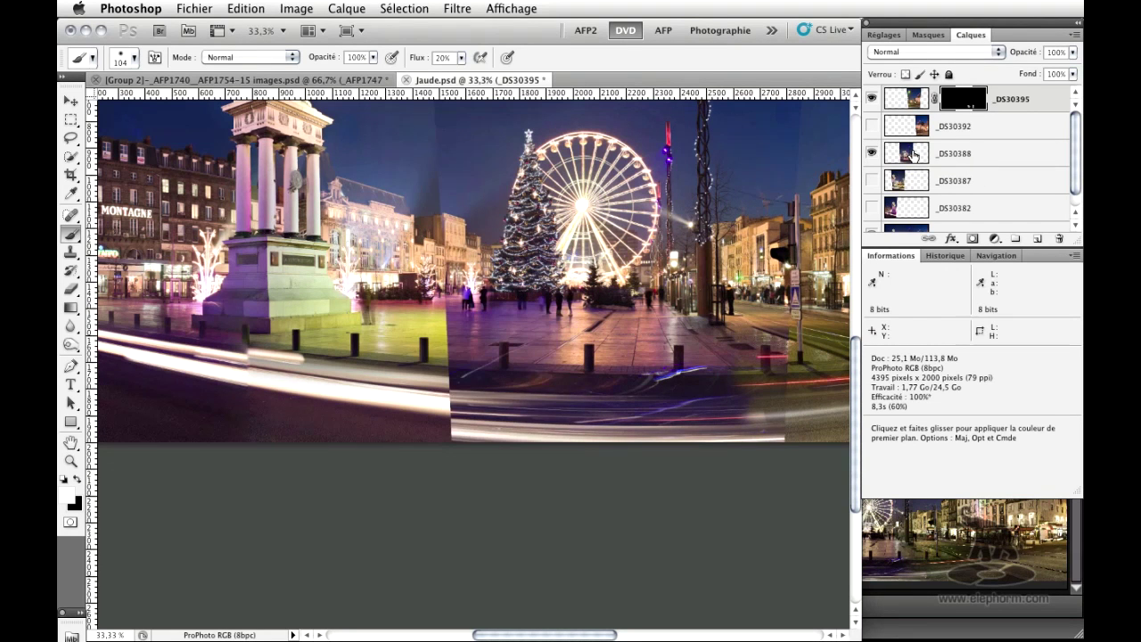
{"action": "left_click", "coordinate": [914, 154]}
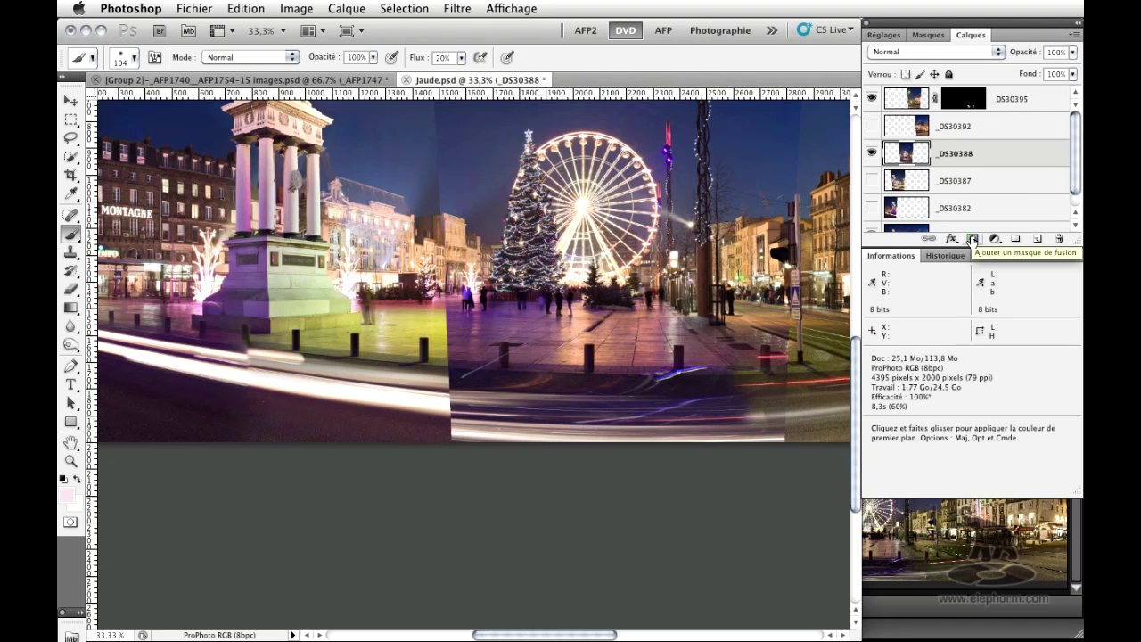
{"action": "left_click", "coordinate": [972, 239], "text": "alt"}
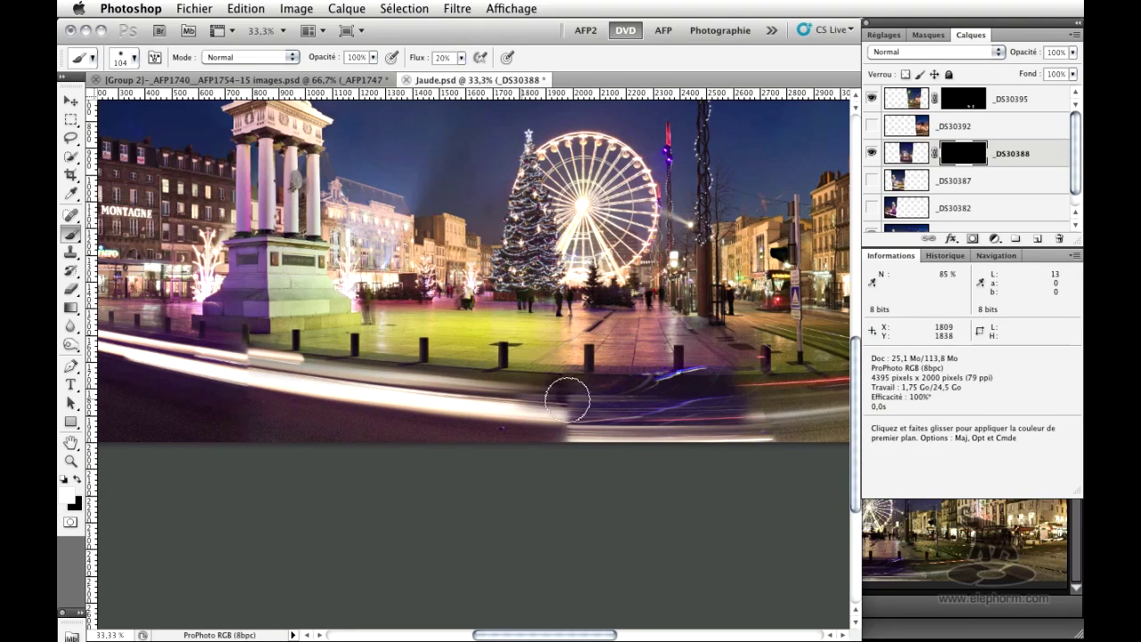
{"action": "mouse_move", "coordinate": [542, 401]}
{"action": "left_mouse_down"}
{"action": "mouse_move", "coordinate": [500, 396]}
{"action": "mouse_move", "coordinate": [579, 410]}
{"action": "mouse_move", "coordinate": [520, 410]}
{"action": "mouse_move", "coordinate": [582, 412]}
{"action": "mouse_move", "coordinate": [590, 417]}
{"action": "mouse_move", "coordinate": [529, 413]}
{"action": "mouse_move", "coordinate": [598, 425]}
{"action": "mouse_move", "coordinate": [533, 423]}
{"action": "mouse_move", "coordinate": [596, 434]}
{"action": "mouse_move", "coordinate": [584, 433]}
{"action": "mouse_move", "coordinate": [531, 426]}
{"action": "mouse_move", "coordinate": [591, 423]}
{"action": "mouse_move", "coordinate": [536, 387]}
{"action": "mouse_move", "coordinate": [601, 389]}
{"action": "mouse_move", "coordinate": [524, 382]}
{"action": "mouse_move", "coordinate": [638, 416]}
{"action": "mouse_move", "coordinate": [774, 407]}
{"action": "mouse_move", "coordinate": [736, 415]}
{"action": "mouse_move", "coordinate": [788, 416]}
{"action": "mouse_move", "coordinate": [789, 428]}
{"action": "mouse_move", "coordinate": [717, 428]}
{"action": "mouse_move", "coordinate": [676, 397]}
{"action": "left_mouse_up"}
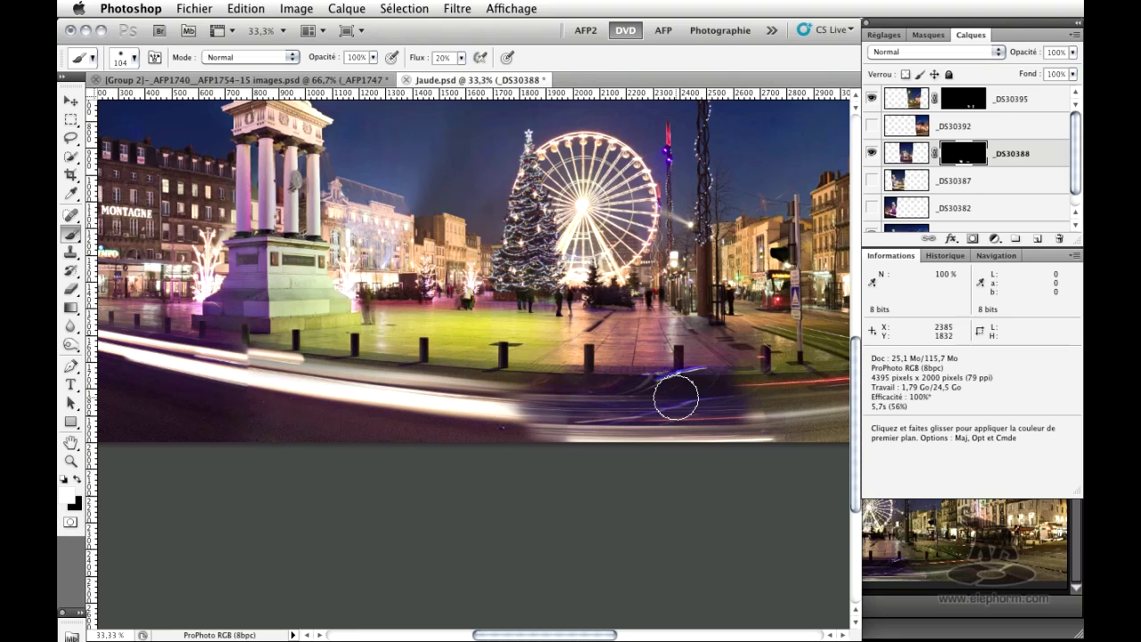